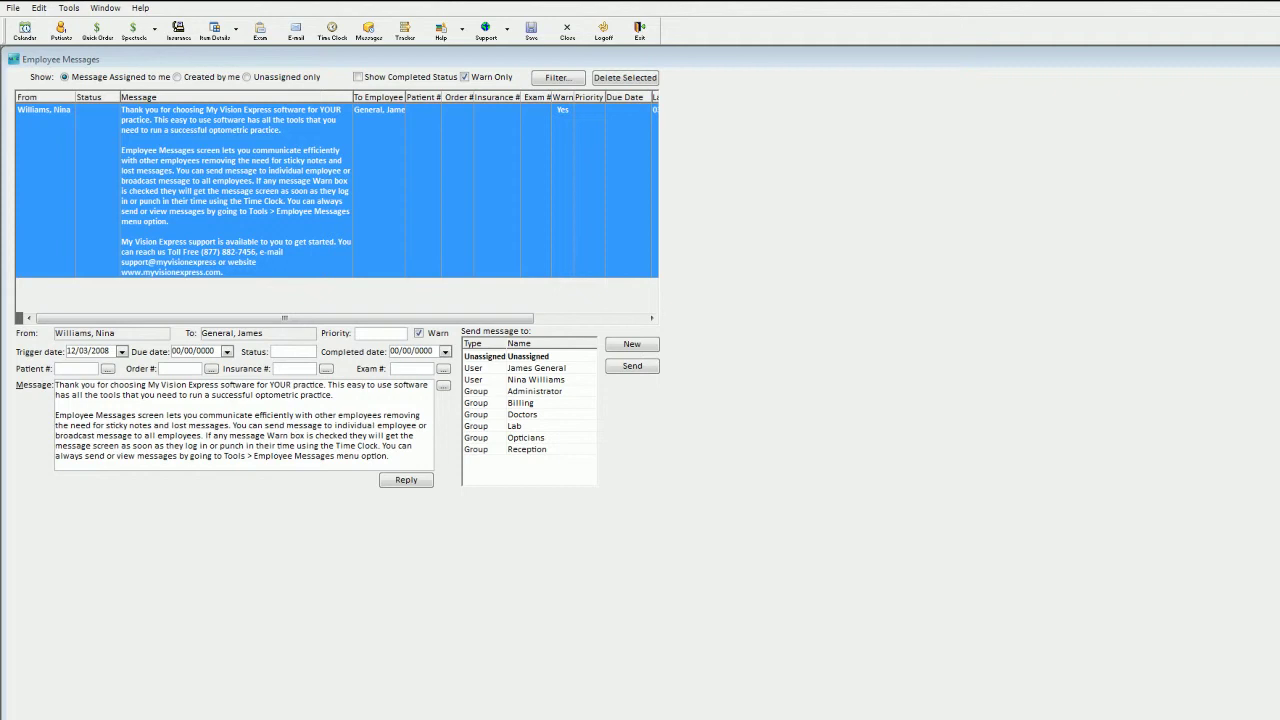
# Open the Employees setup screen from the File menu's Setup commands
pyautogui.click(13, 9)
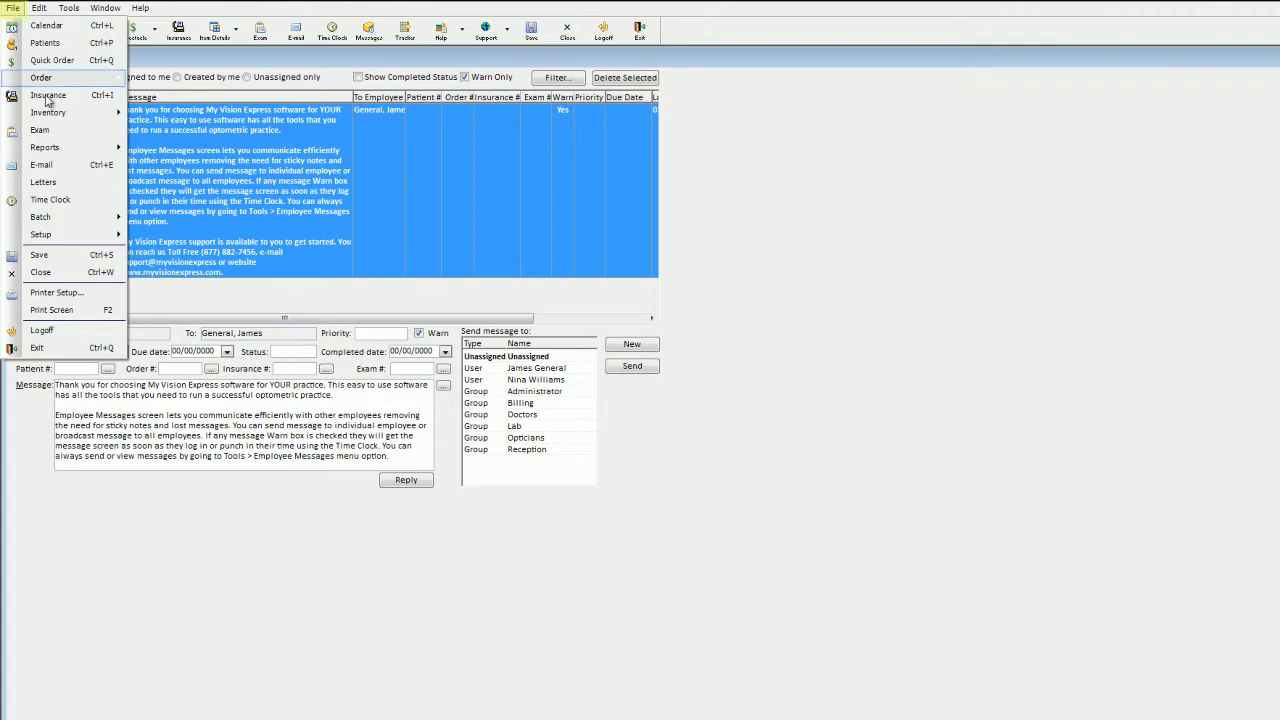
pyautogui.moveTo(41, 234)
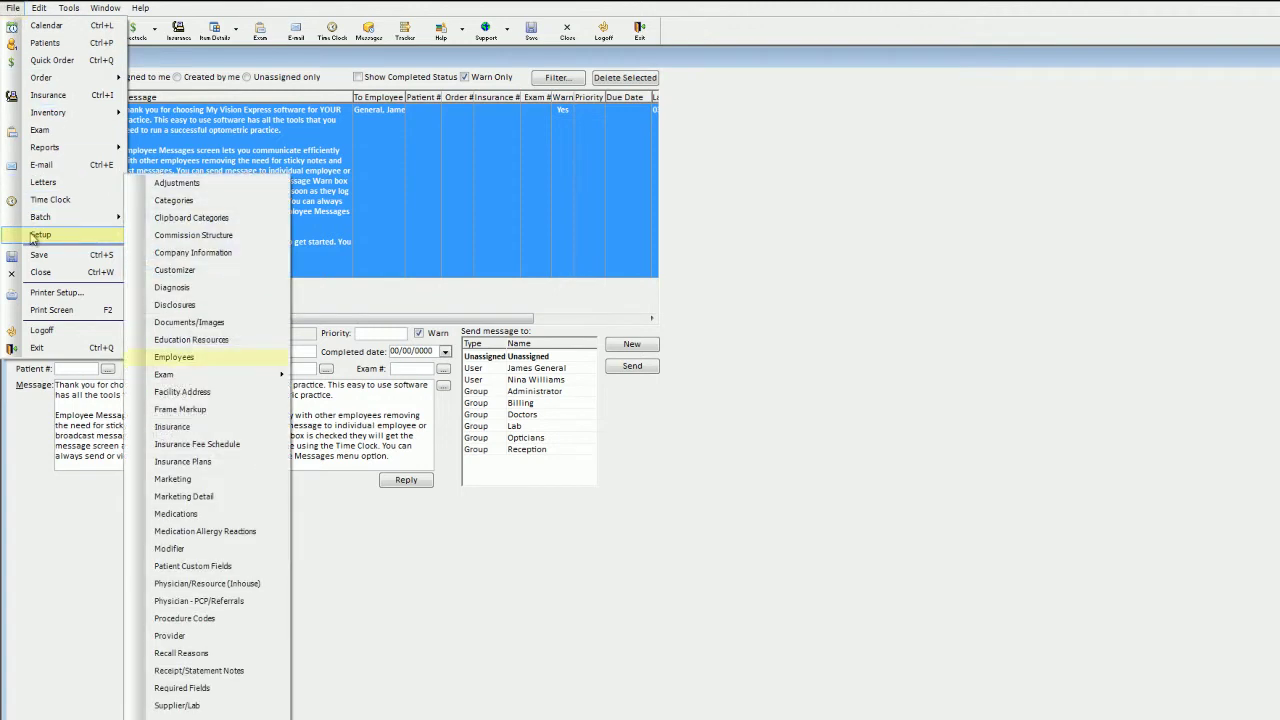
pyautogui.click(181, 360)
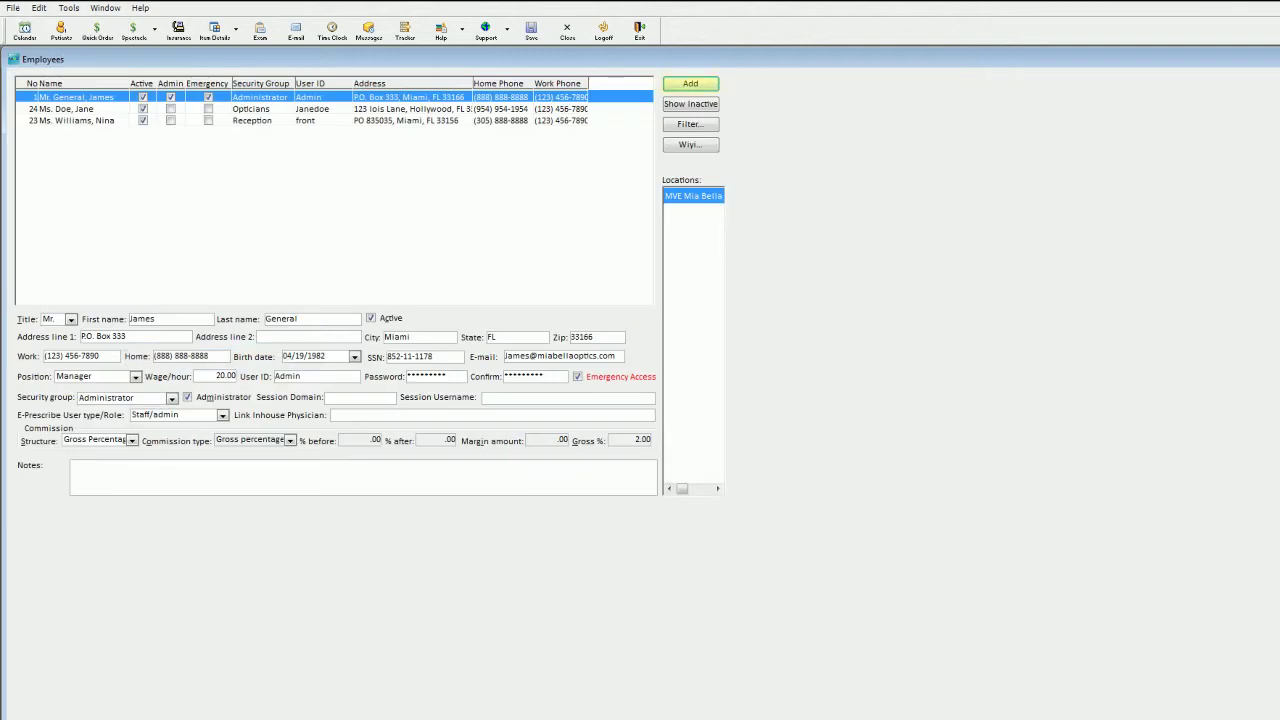
# Add a fourth, blank employee row below the three existing staff records
pyautogui.click(689, 86)
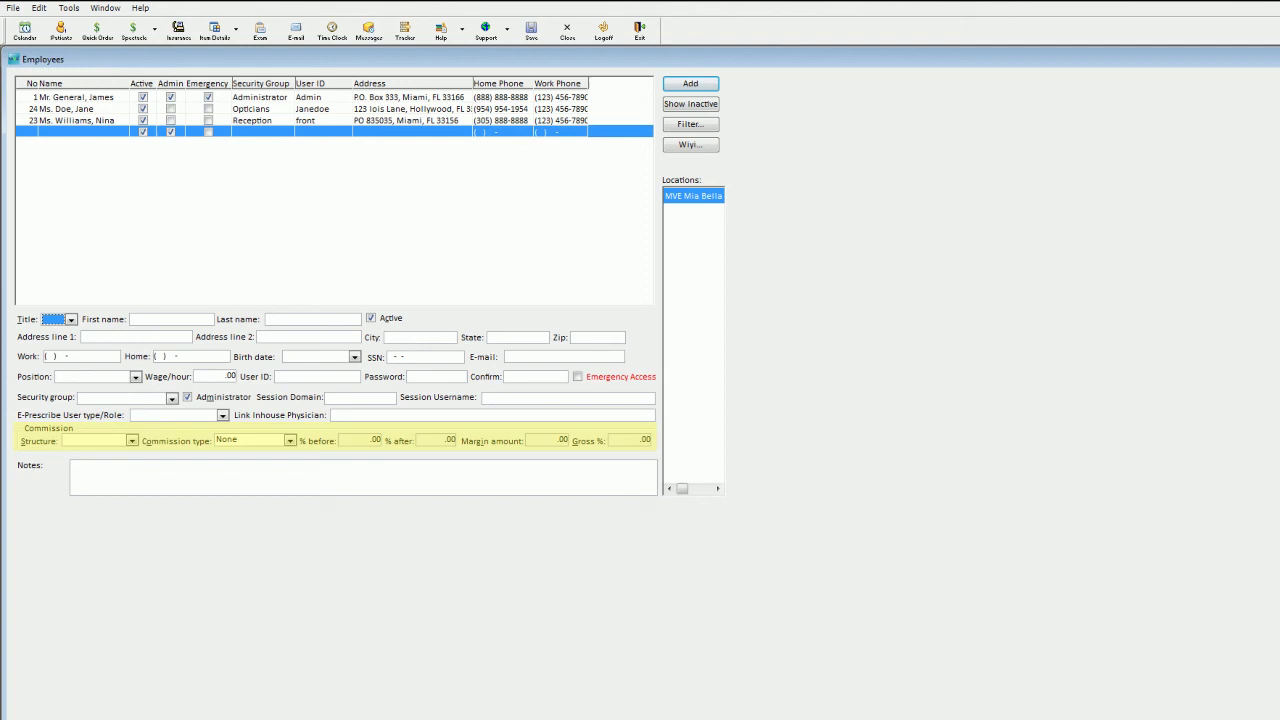
pyautogui.click(698, 126)
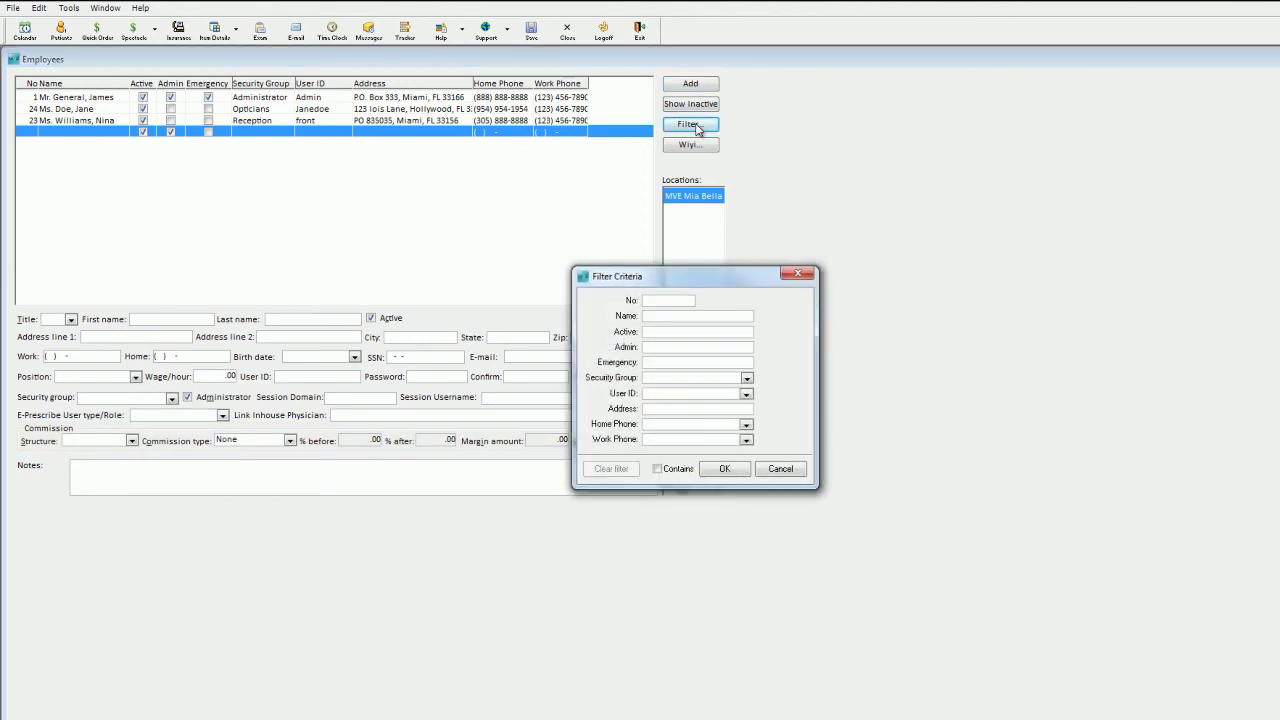
pyautogui.press('Escape')
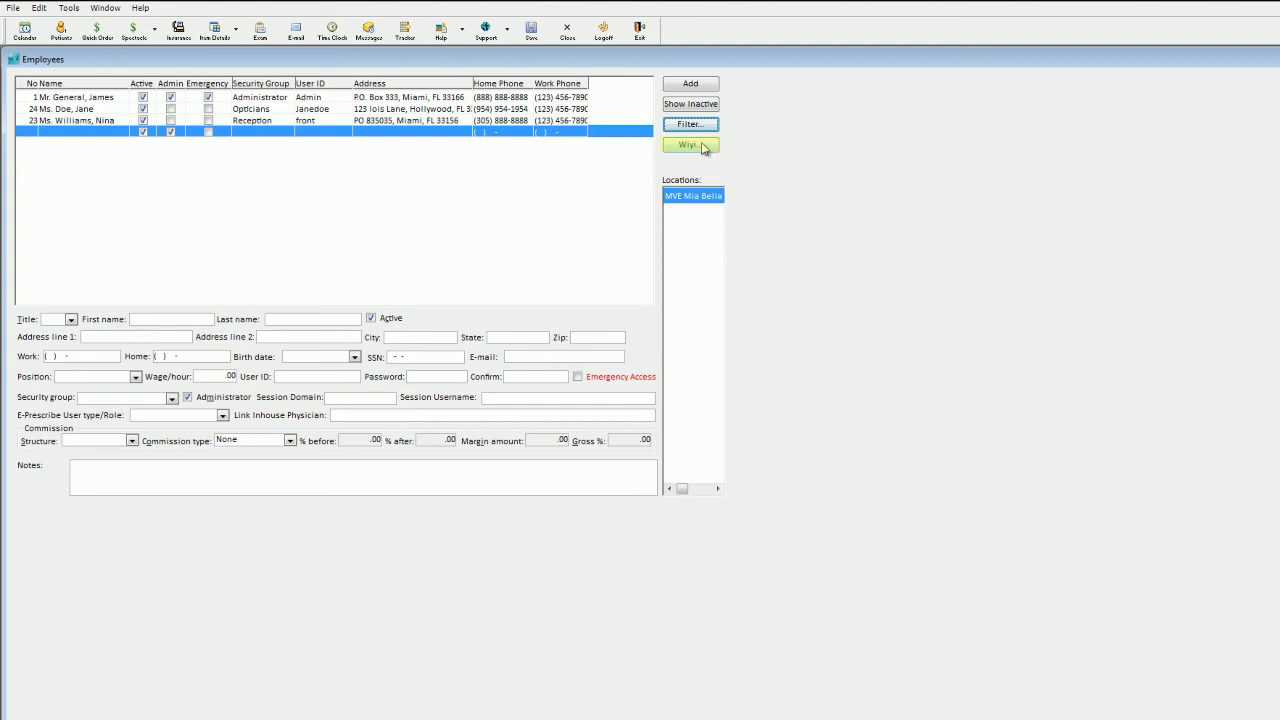
pyautogui.click(703, 147)
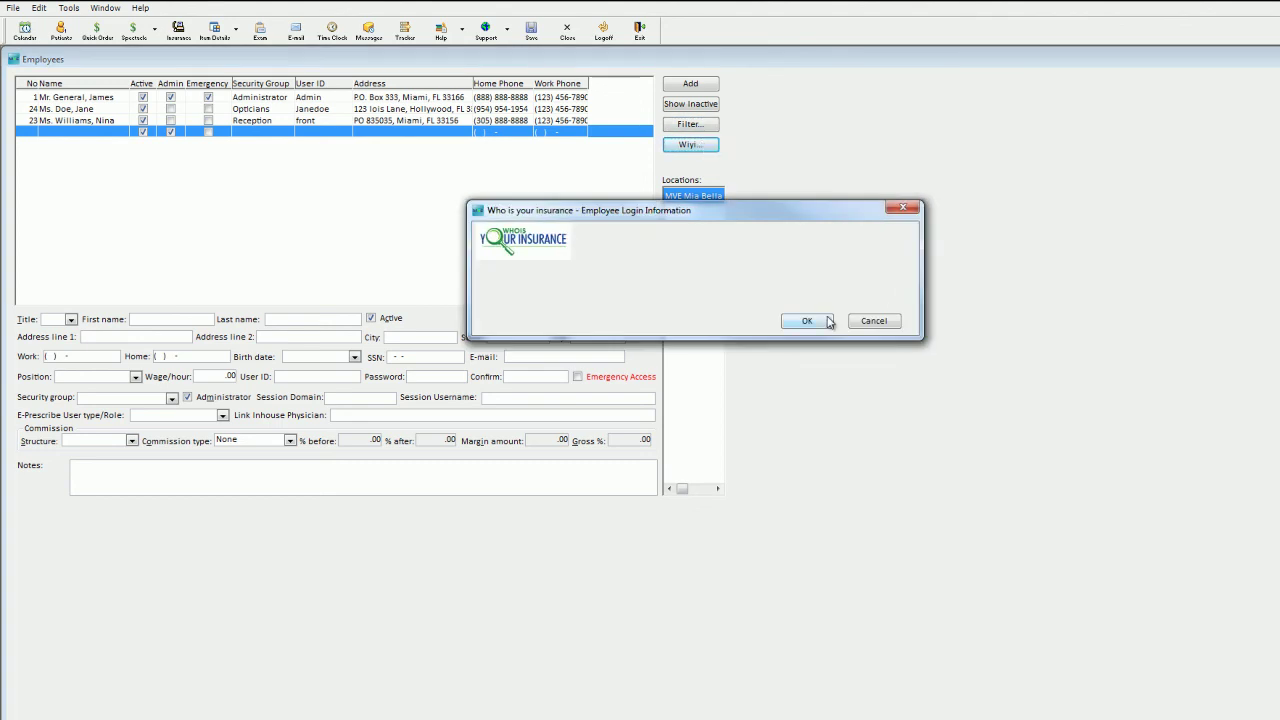
pyautogui.click(871, 321)
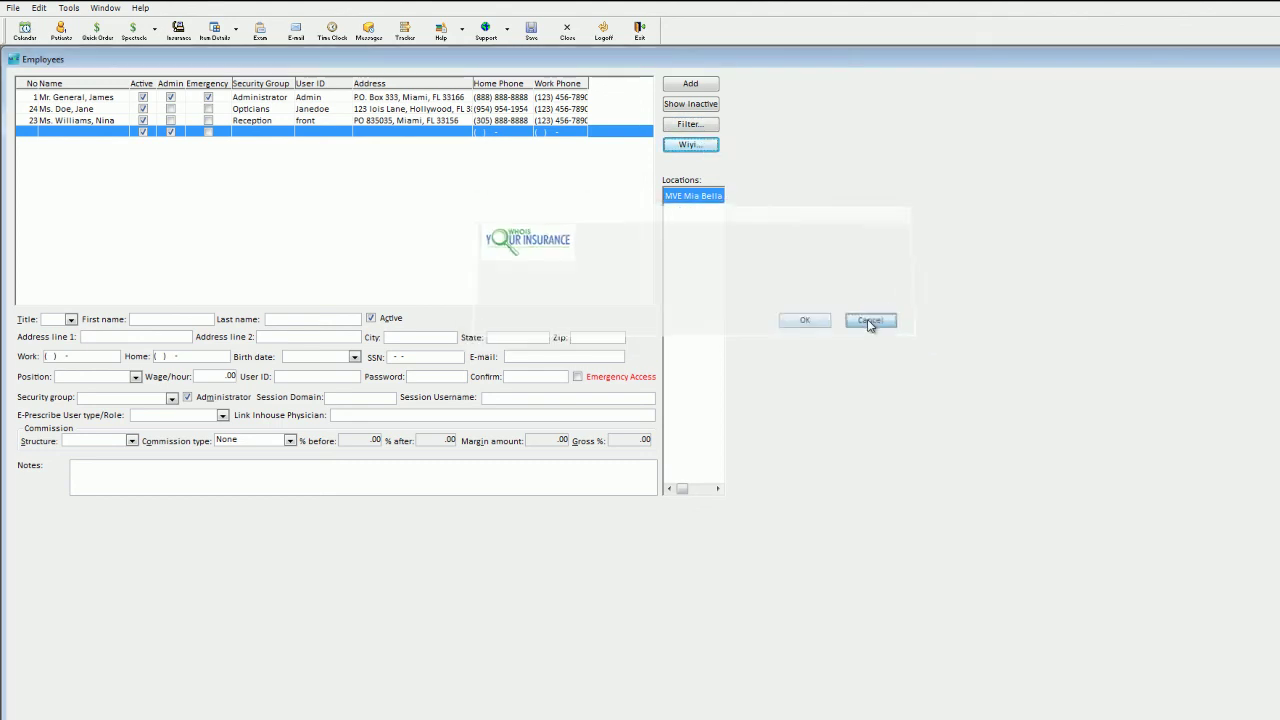